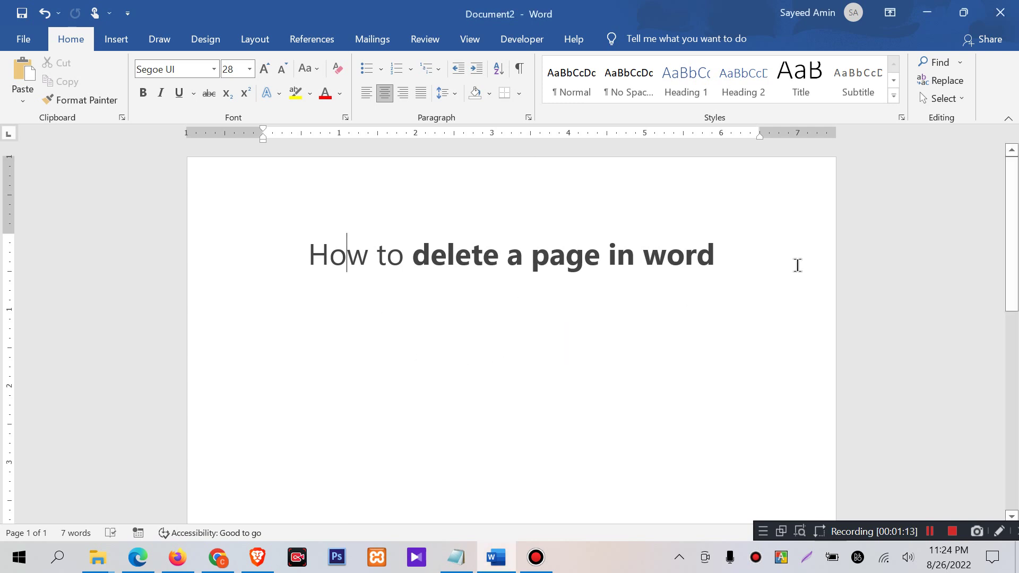
Insert two page breaks after the title, giving a three-page document.
click(797, 267)
key(ctrl+Return)
ctrl+scroll(563, 382, down, 5)
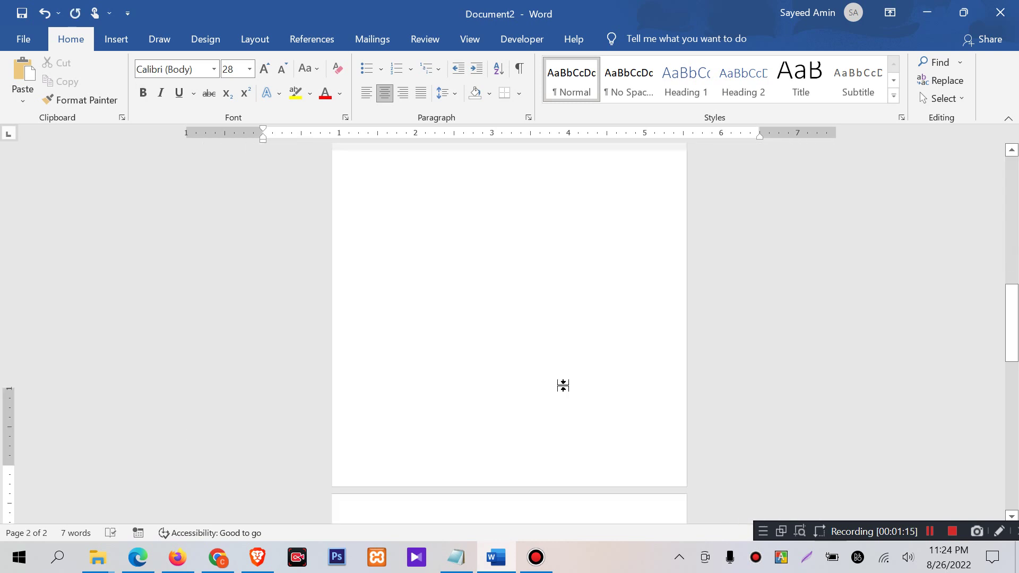
ctrl+scroll(566, 339, up, 4)
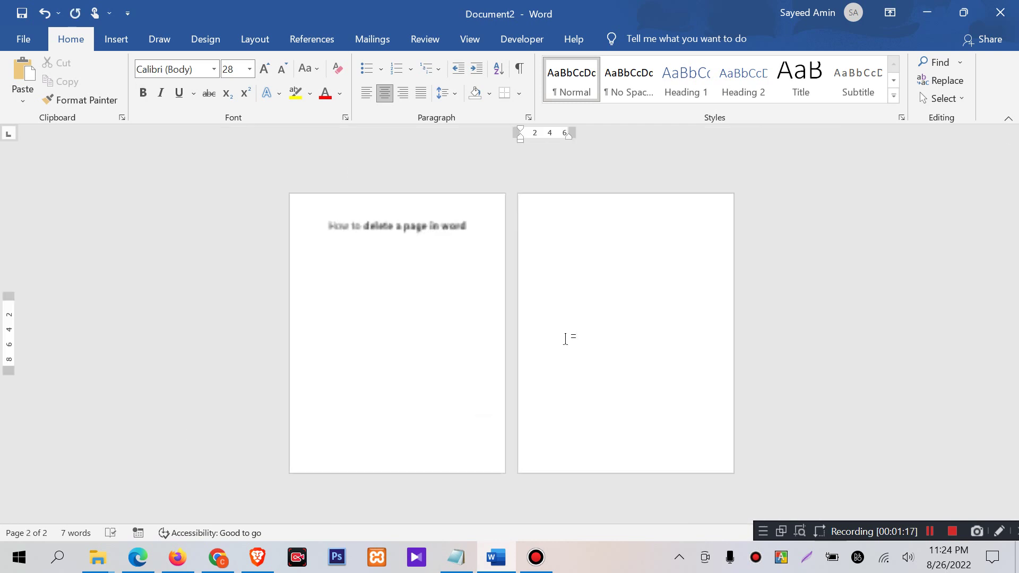
key(ctrl+Return)
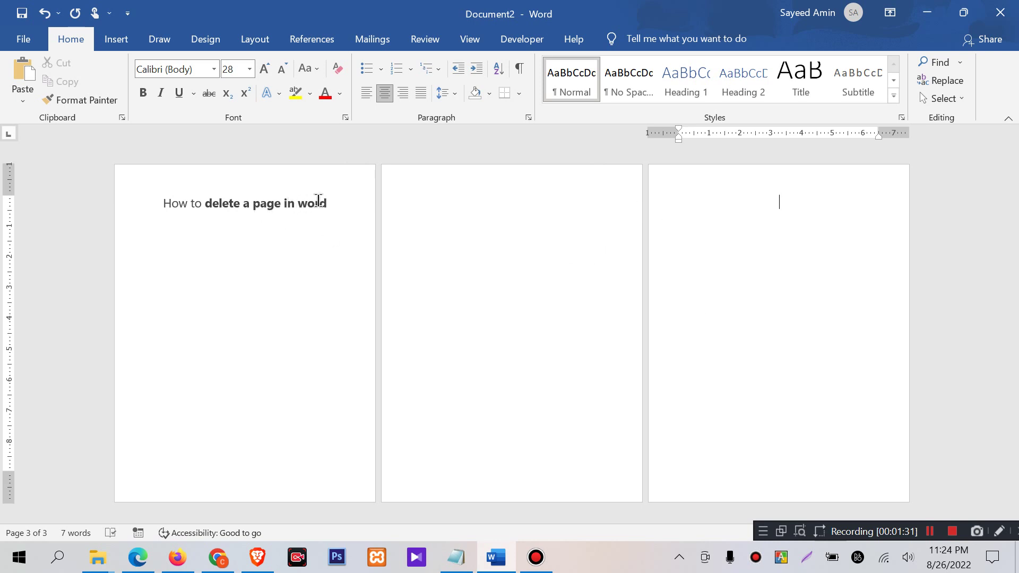
Try selecting the title, the empty line on page 2 and the whole document with Ctrl+A.
drag(345, 205, 162, 202)
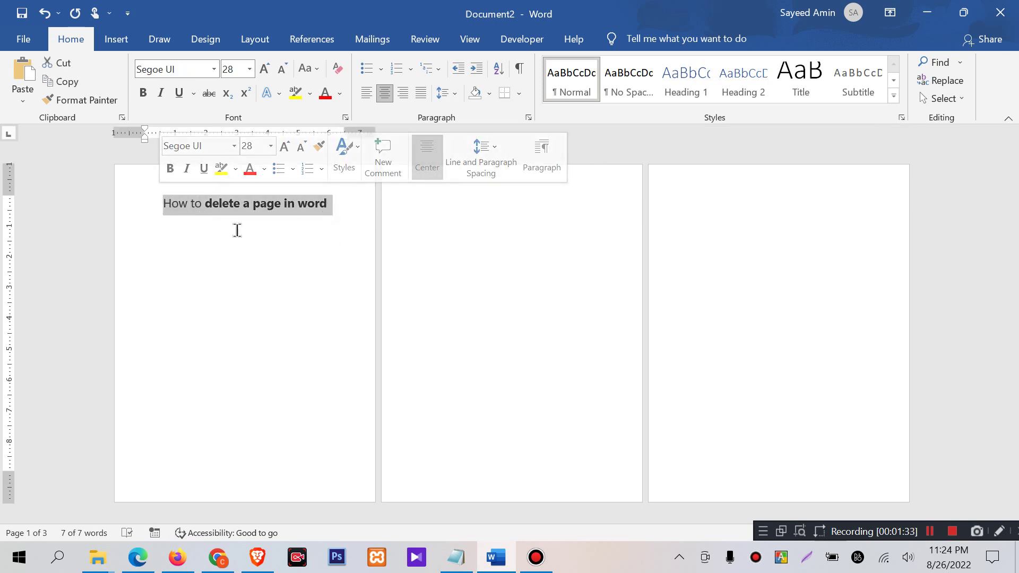
click(477, 280)
drag(413, 196, 706, 212)
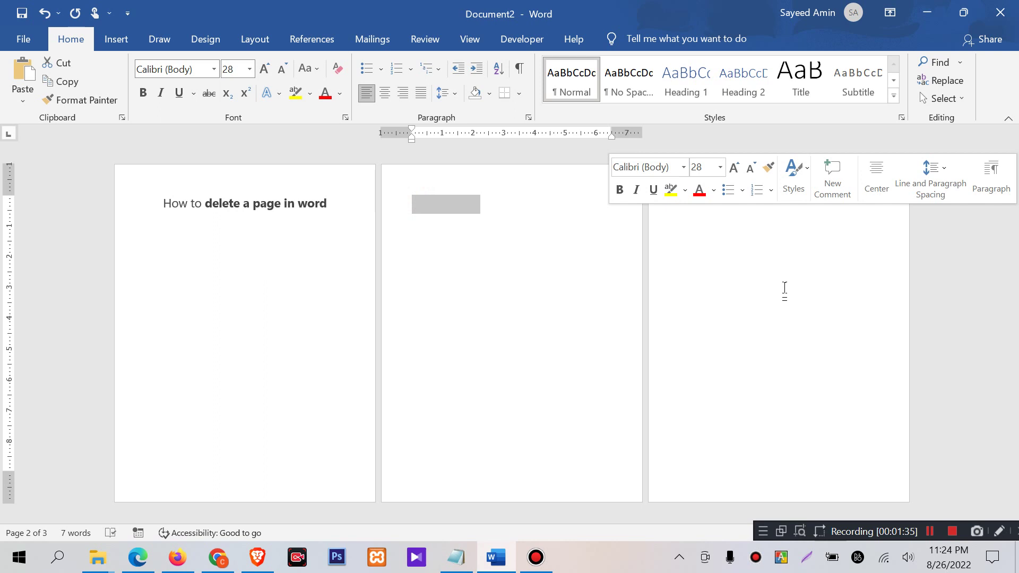
click(782, 379)
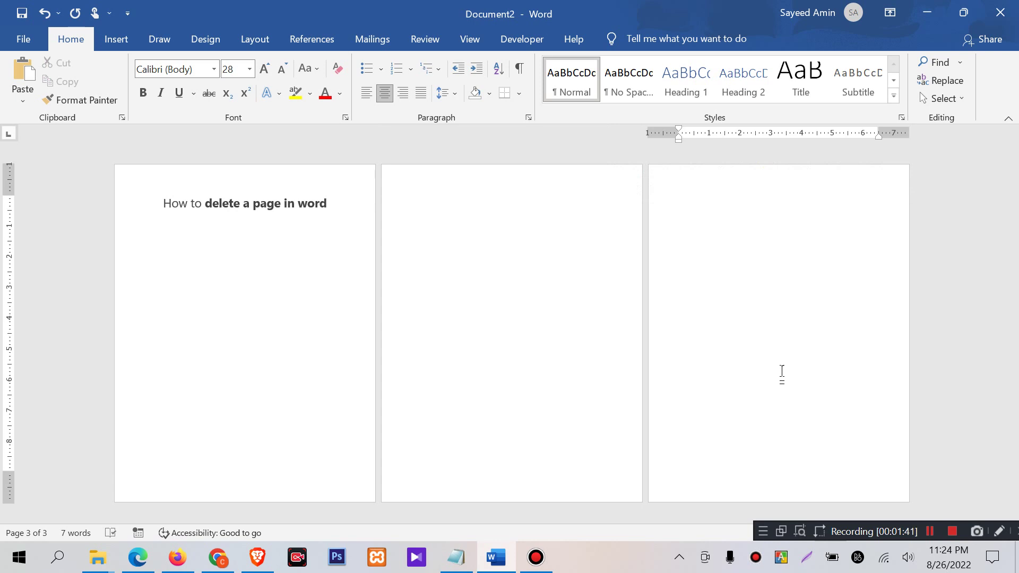
key(ctrl+a)
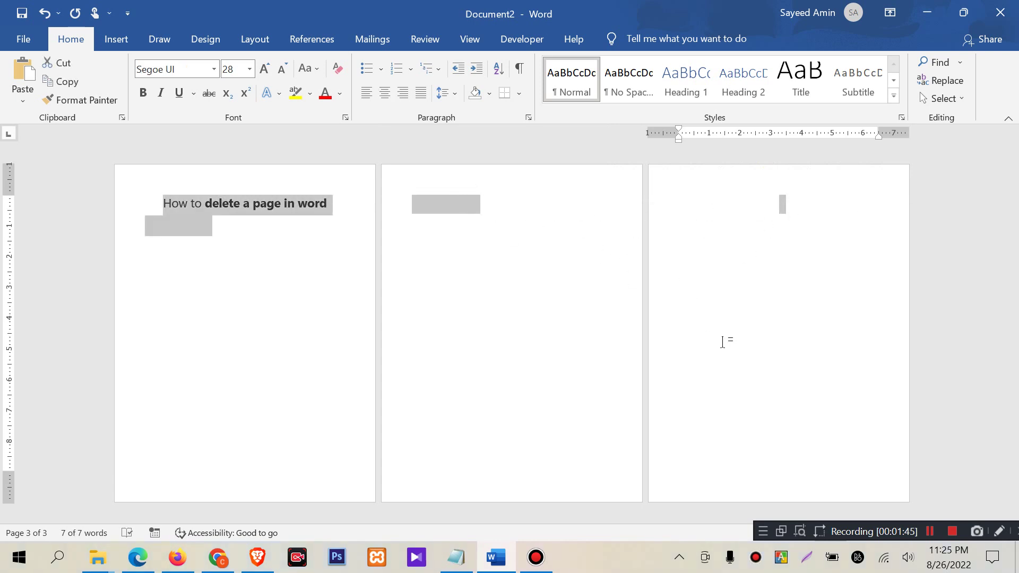
click(724, 342)
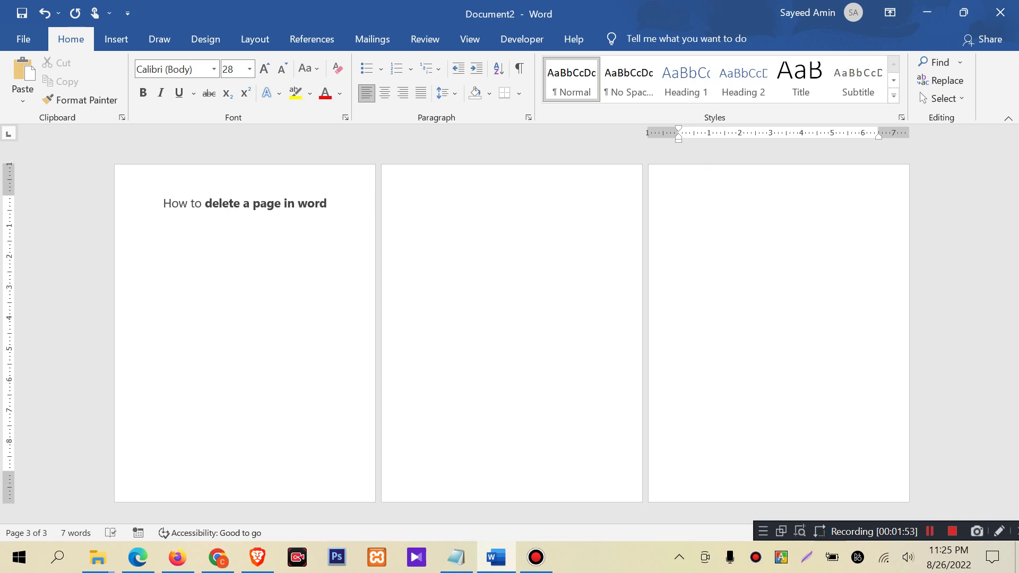
Backspace away the blank third and second pages, then start a new page after the title.
key(BackSpace)
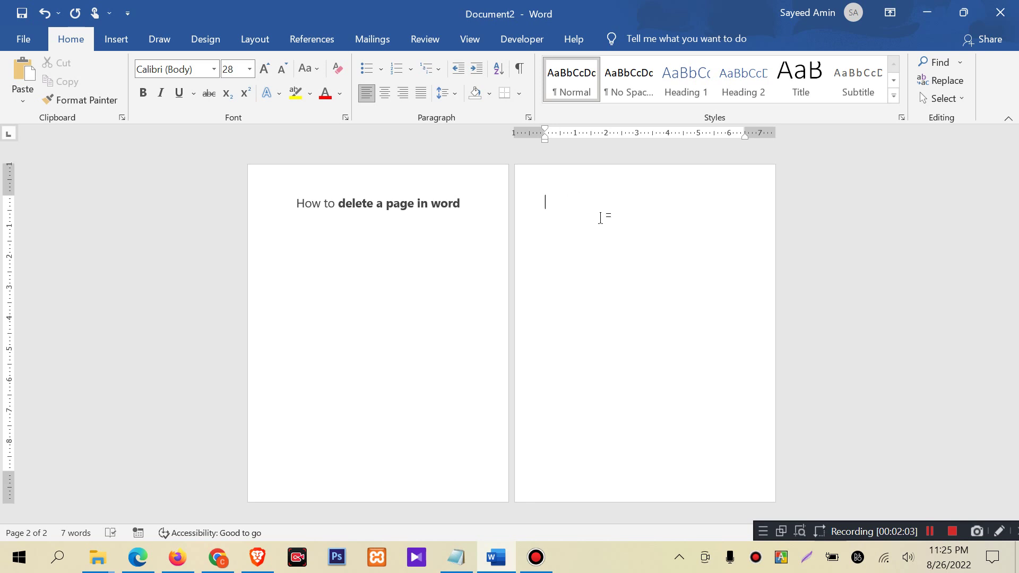
key(BackSpace)
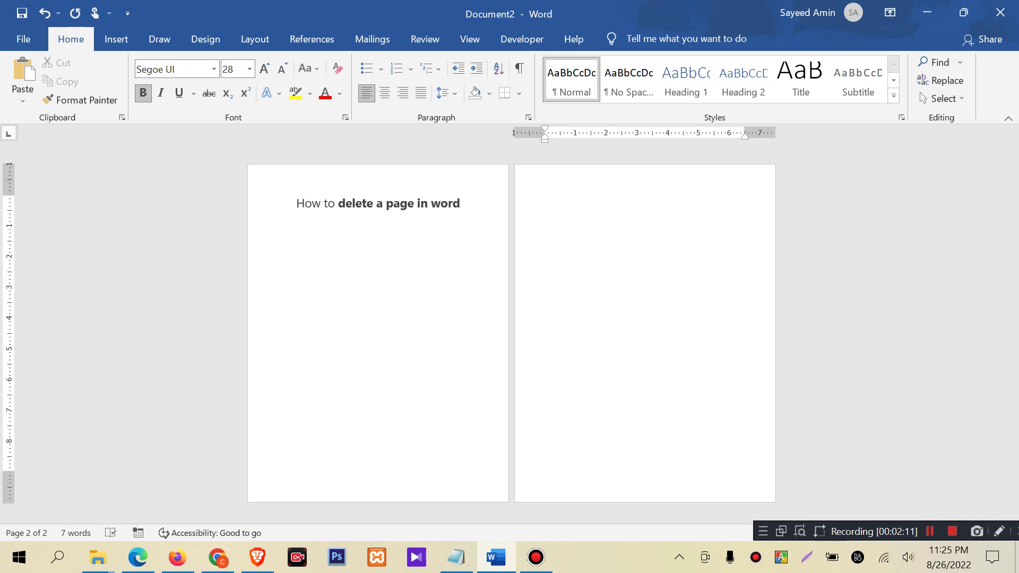
key(BackSpace)
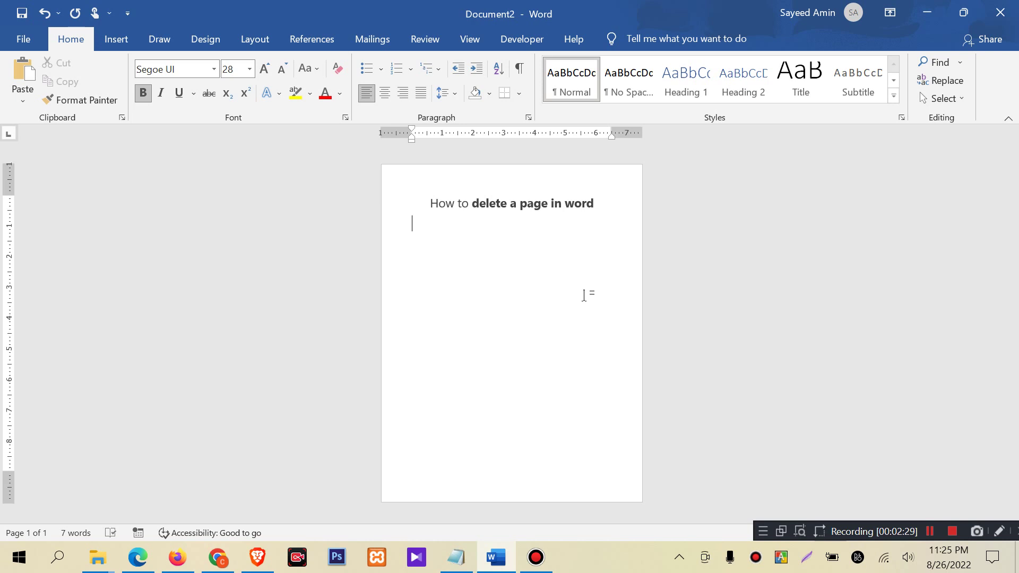
key(ctrl+Return)
text(asds)
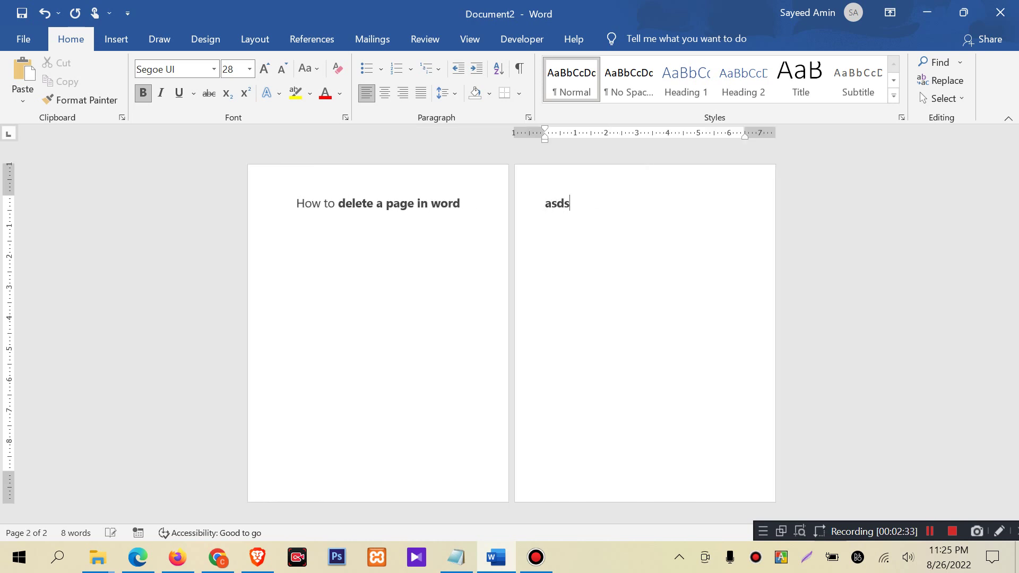
Add a third page and review the placeholder text '1' and '2' on pages 2 and 3.
key(ctrl+Return)
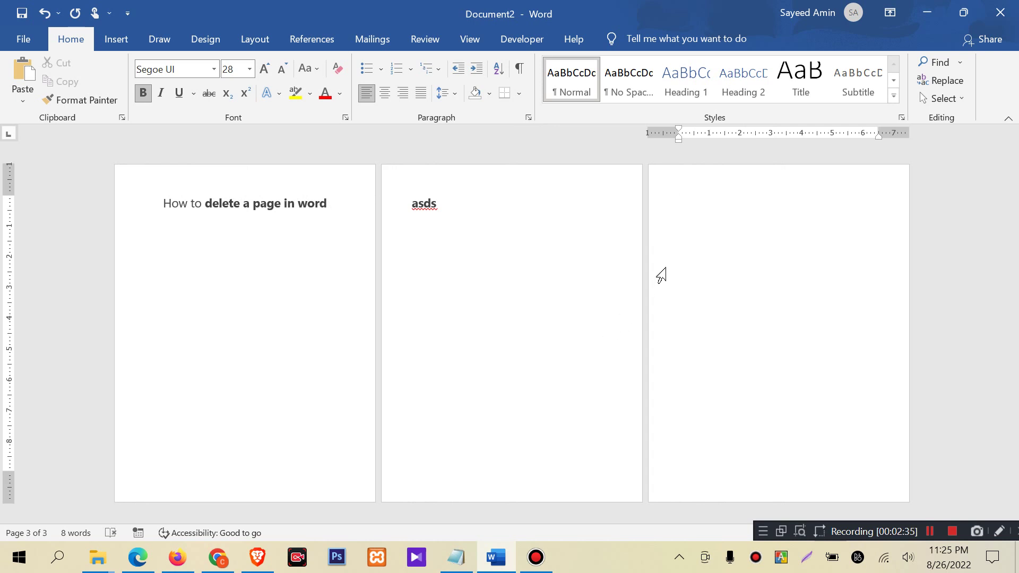
text(asda)
click(699, 202)
double_click(705, 203)
double_click(421, 203)
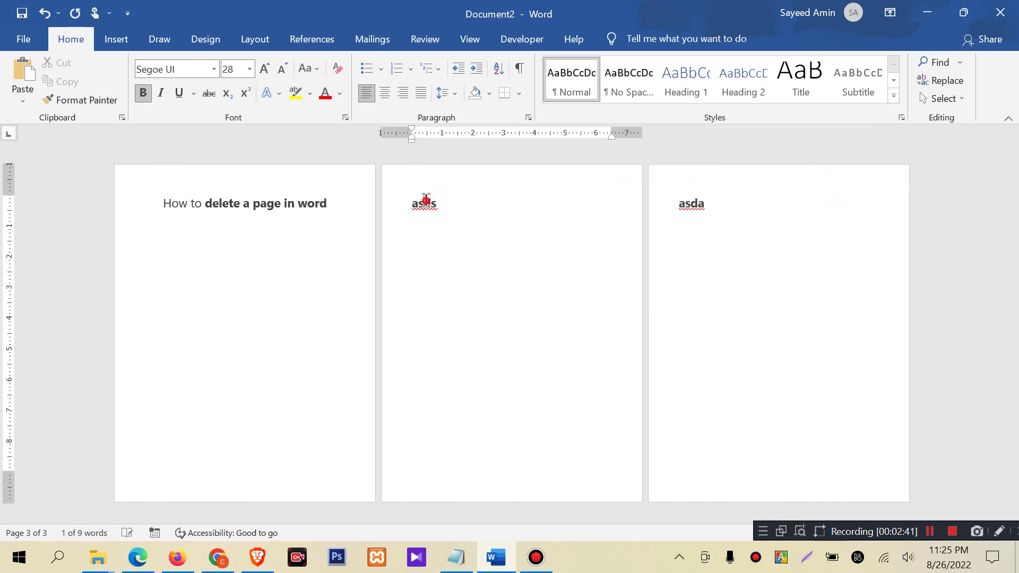
text(1)
double_click(689, 204)
text(2)
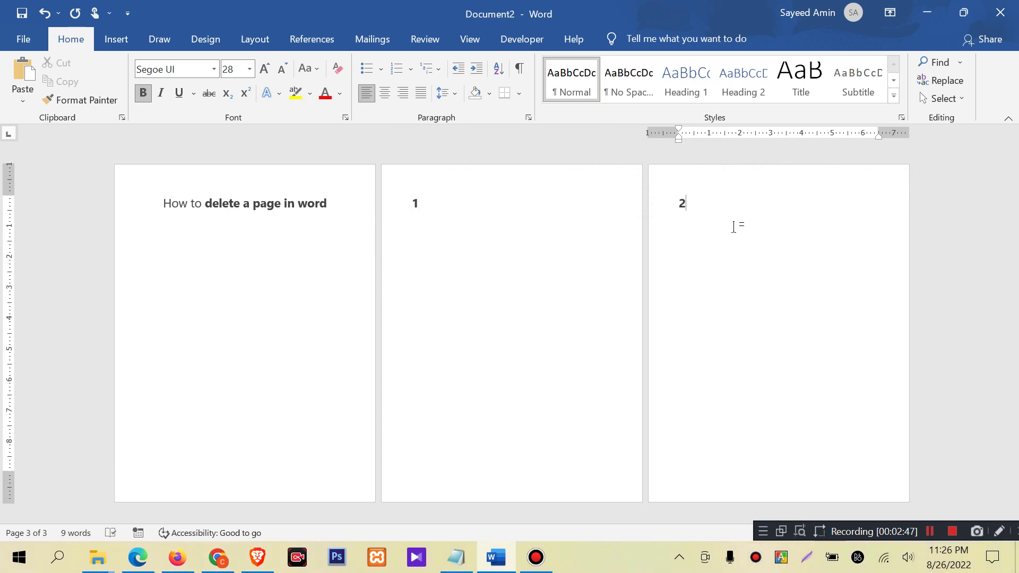
click(734, 225)
Bring up Go To (Ctrl+G) set to Page and position the dialog clear of the page content.
key(ctrl+g)
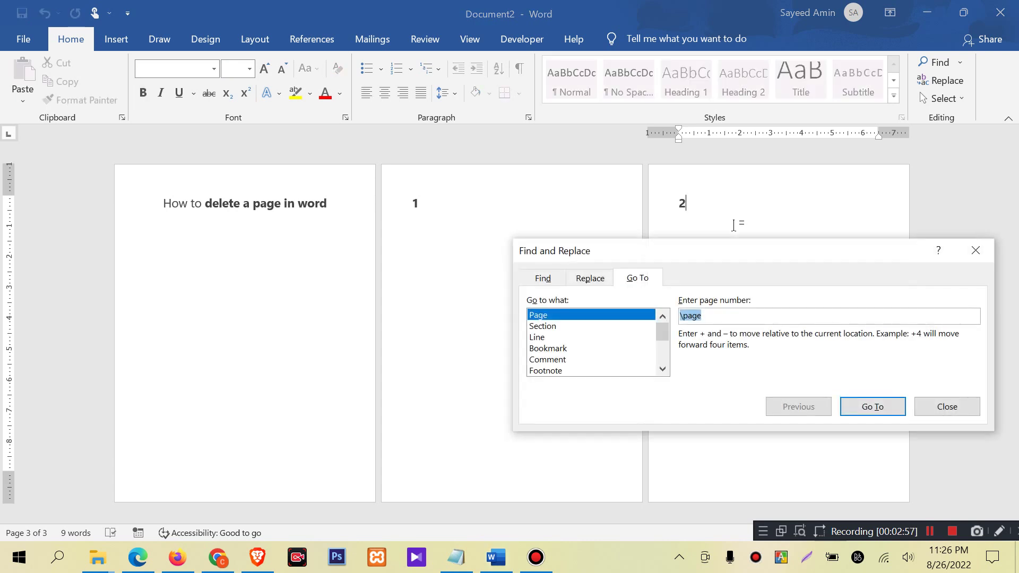
key(Delete)
drag(723, 260, 574, 217)
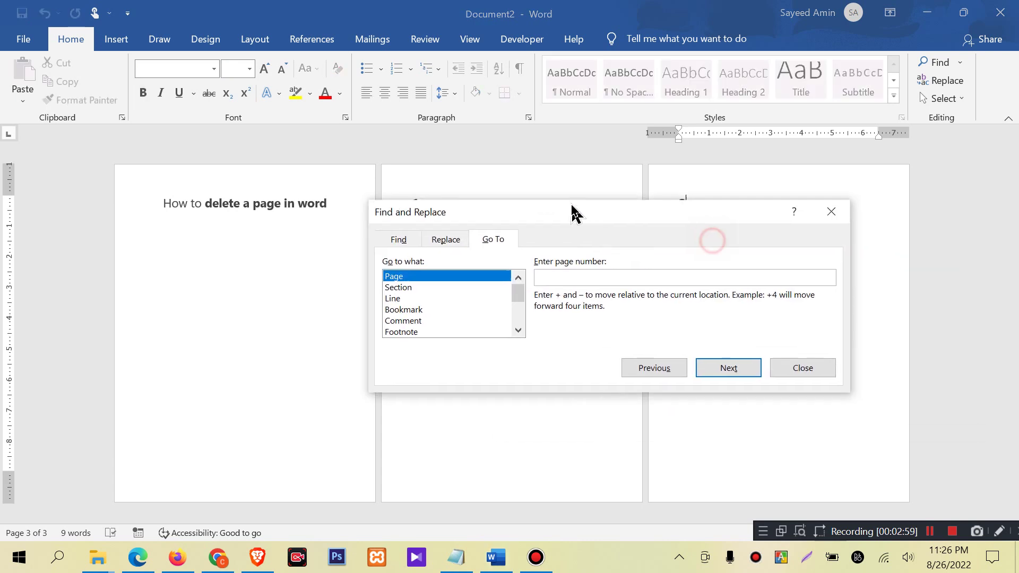
click(392, 276)
drag(492, 219, 535, 289)
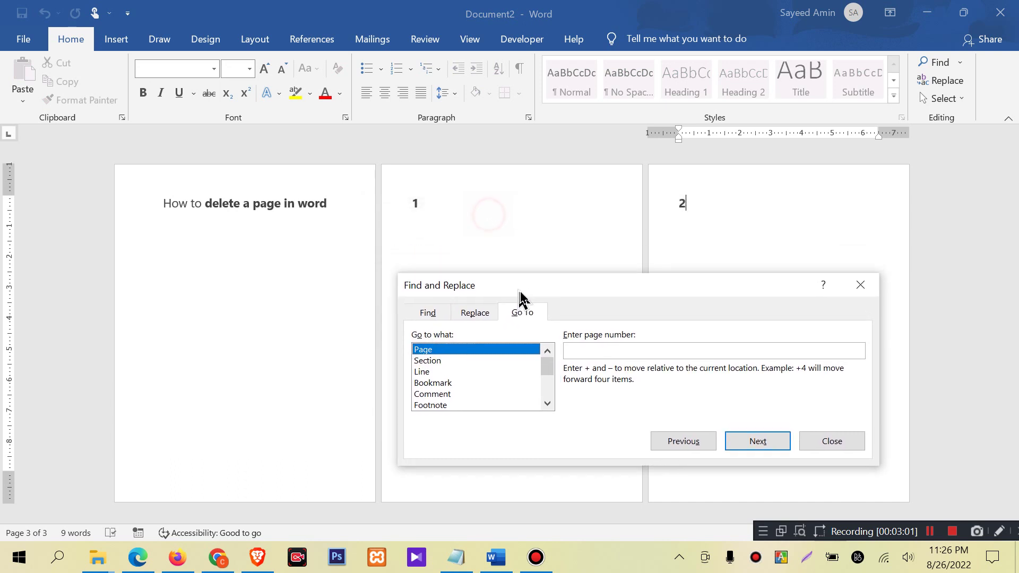
click(708, 204)
click(692, 200)
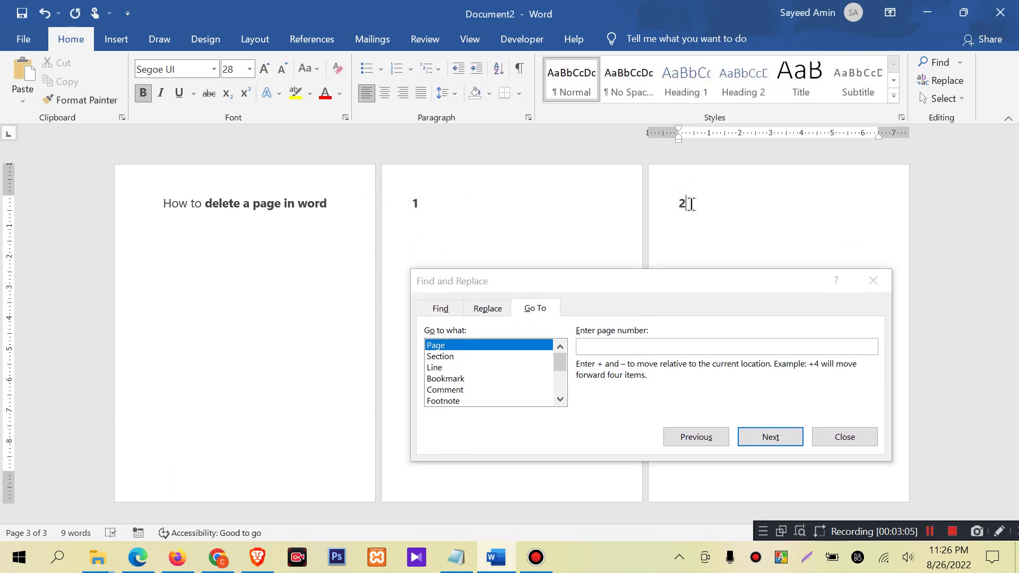
Select page 3 with the \page reference and delete its '2' and the empty page.
click(594, 348)
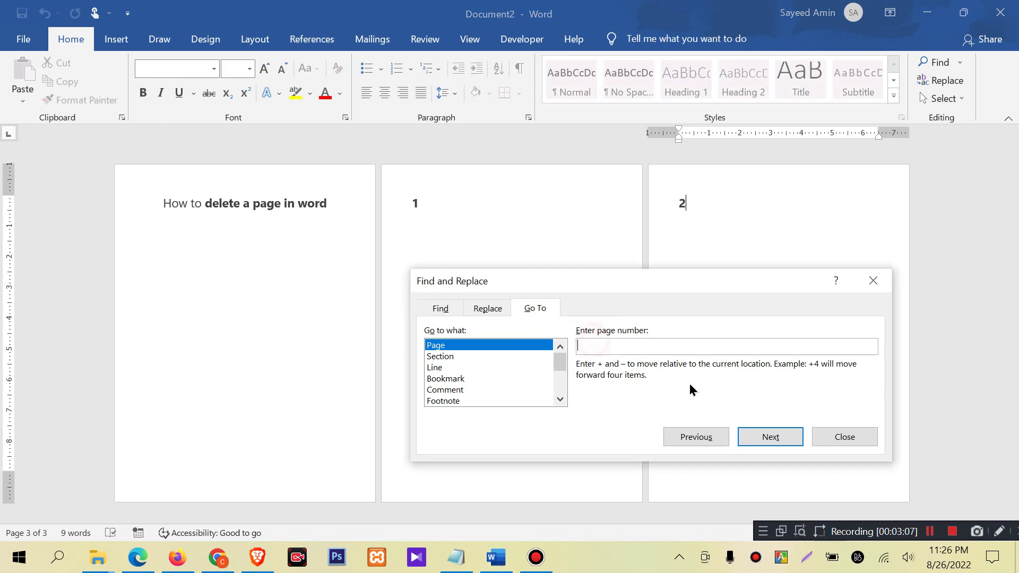
text(\)
text(page)
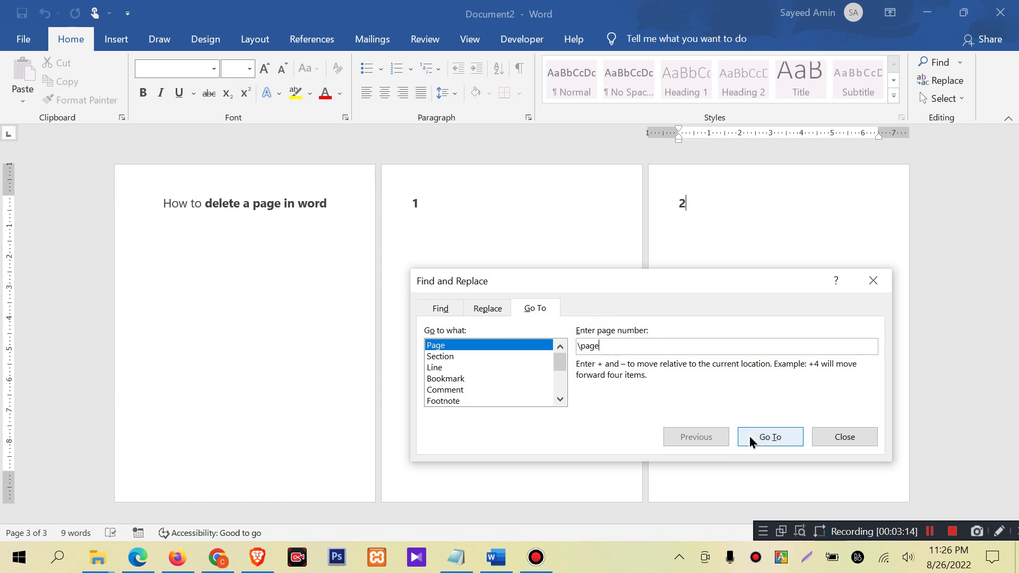
click(776, 440)
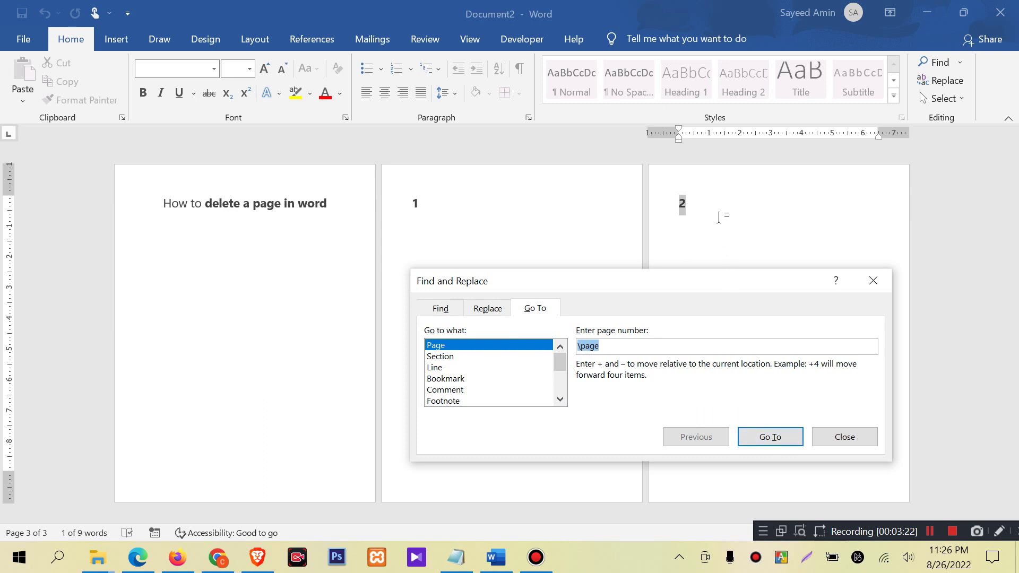
click(721, 211)
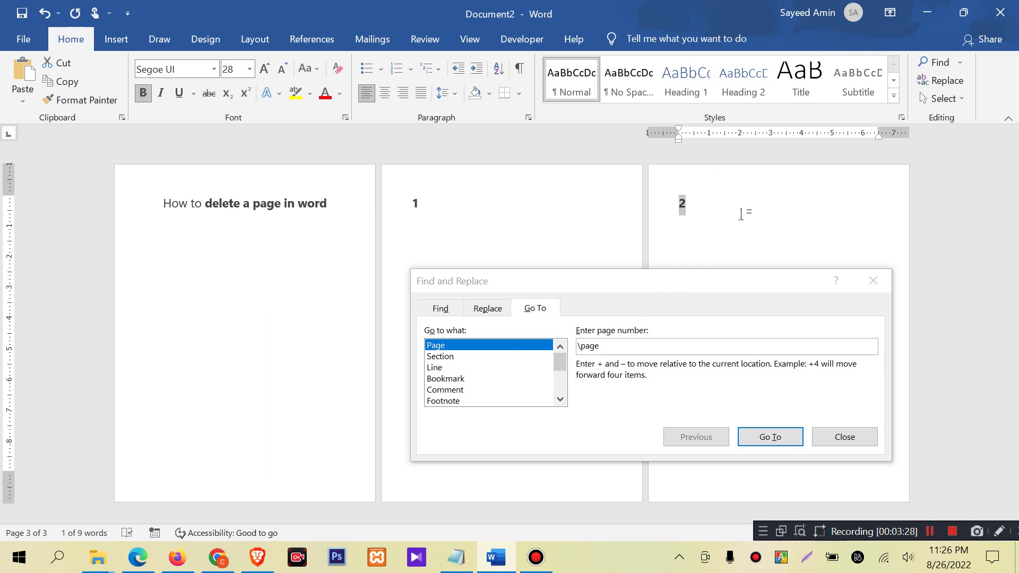
key(Delete)
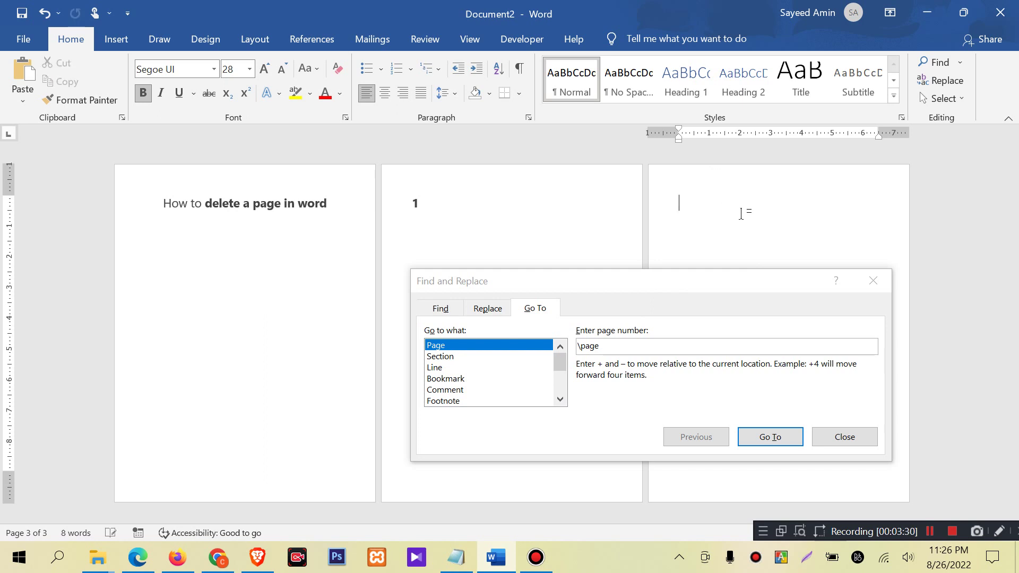
key(BackSpace)
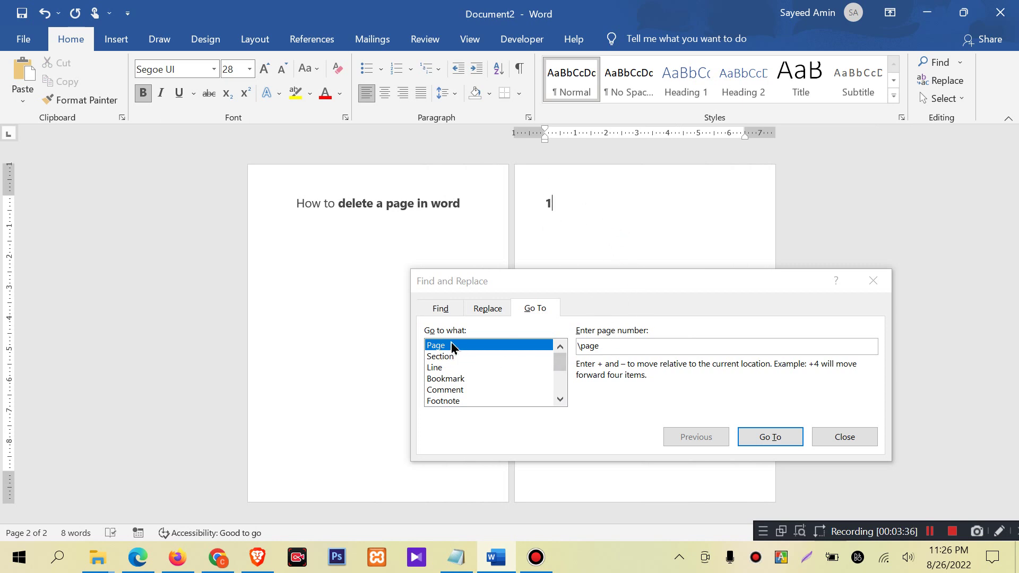
Reopen Go To and select all content of page 2 with the \page reference.
click(874, 280)
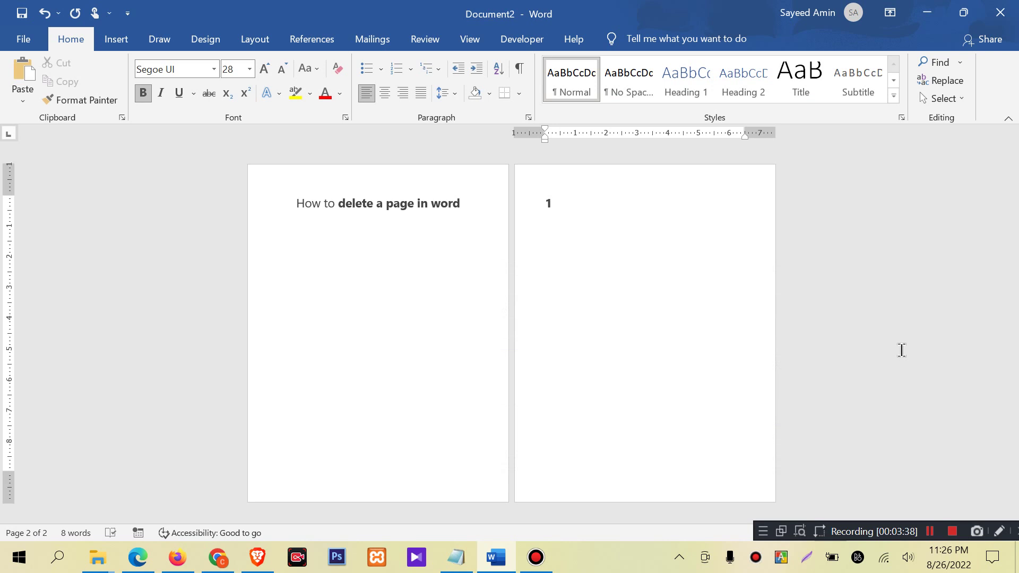
key(ctrl+g)
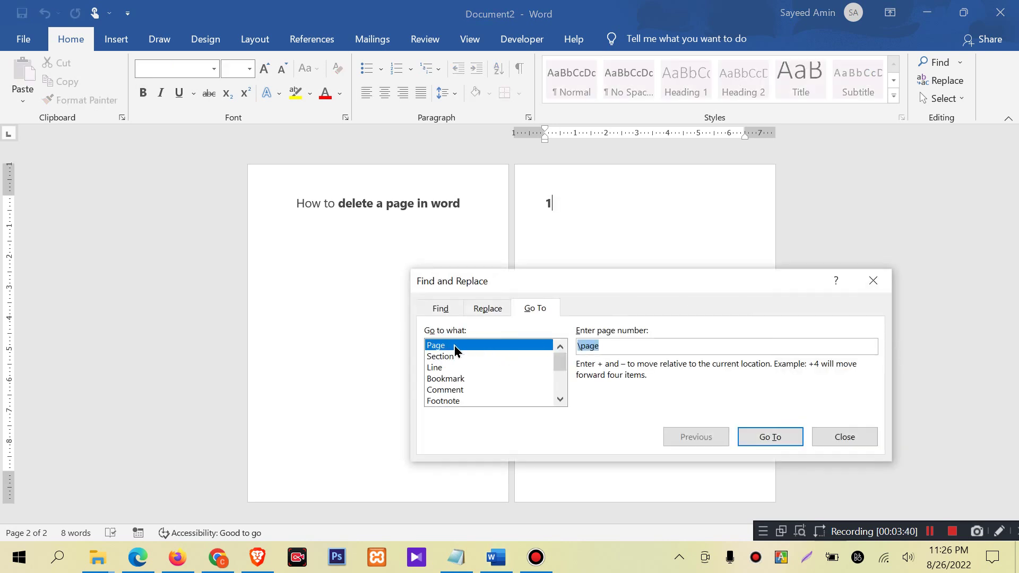
click(588, 347)
click(770, 437)
click(771, 437)
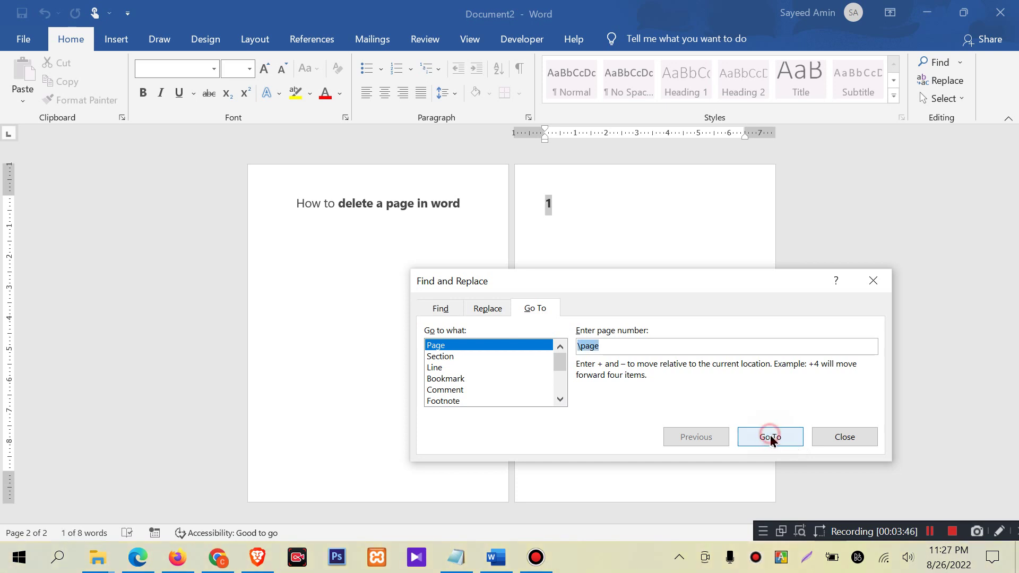
Delete the '1' and the empty second page, leaving only the title page.
click(637, 192)
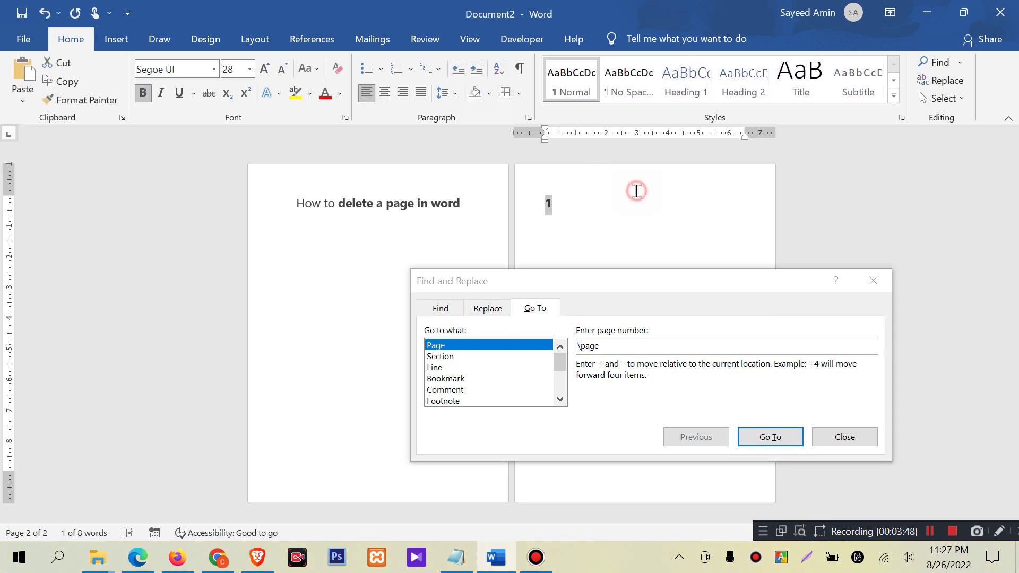
key(Delete)
key(BackSpace)
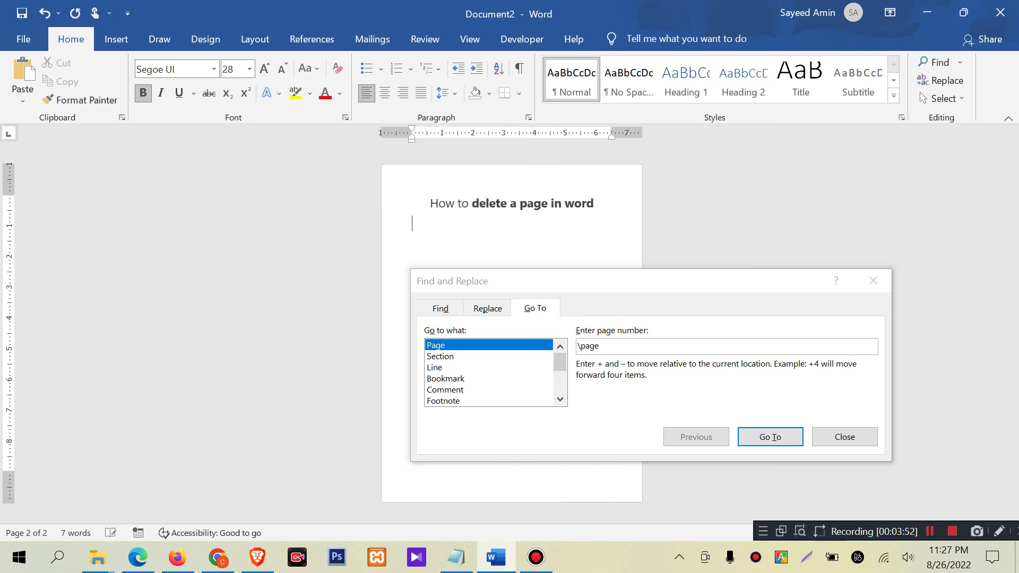